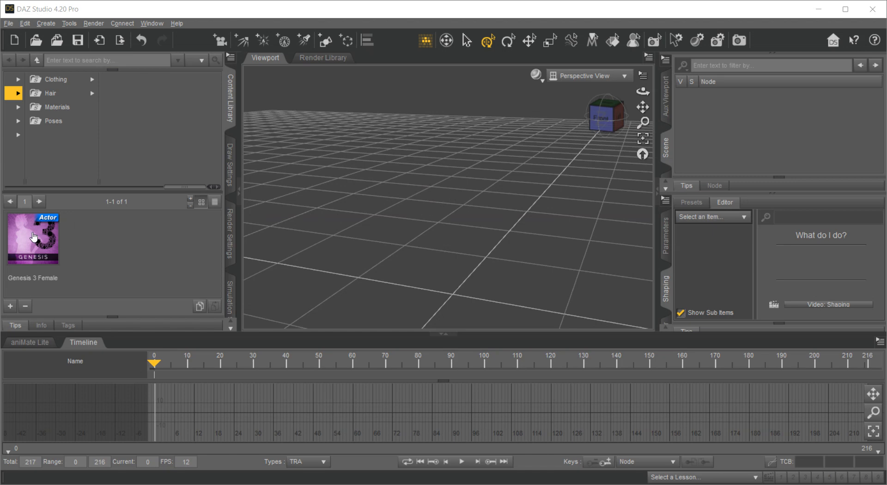
Step: Load the Genesis 3 Female figure and export it as the FBX file Gen 3F, replacing the existing file
double_click(33, 237)
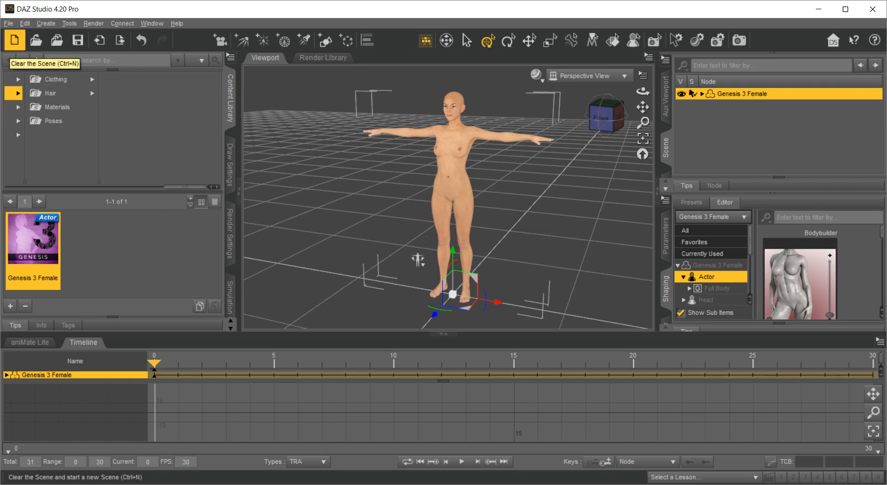
left_click(8, 24)
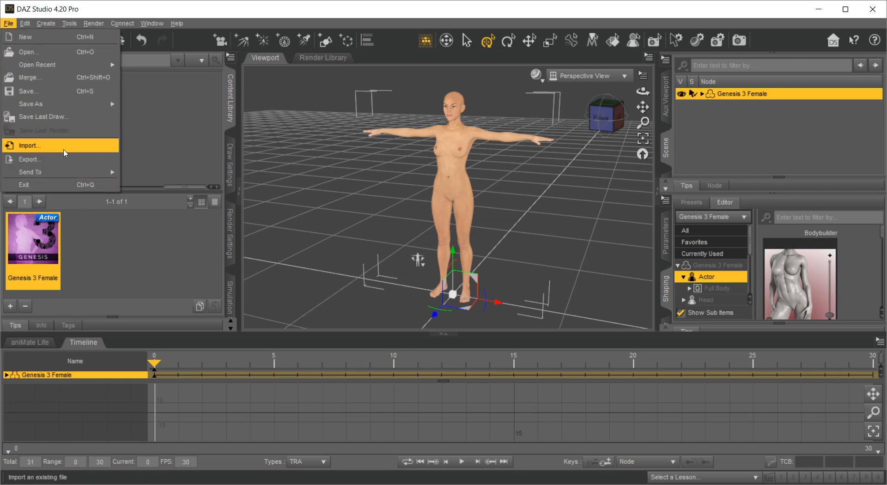
left_click(65, 158)
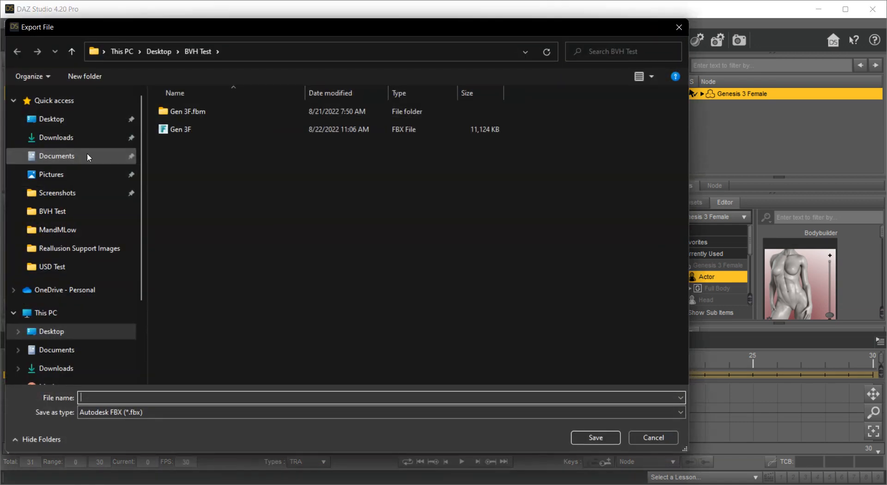
left_click(178, 131)
double_click(177, 130)
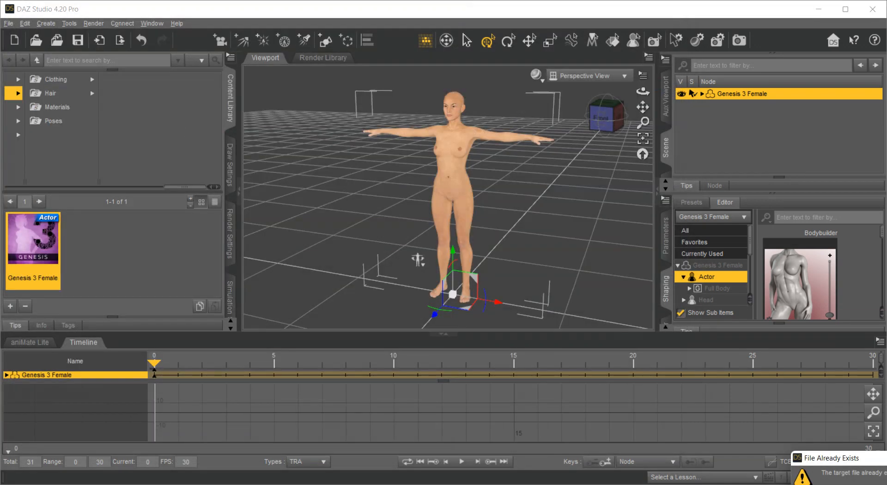
left_click_drag(857, 459, 406, 249)
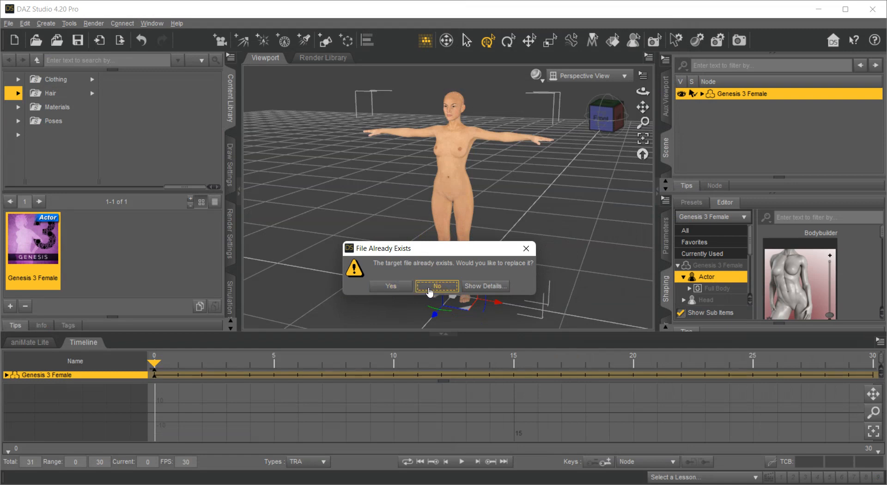
left_click(389, 287)
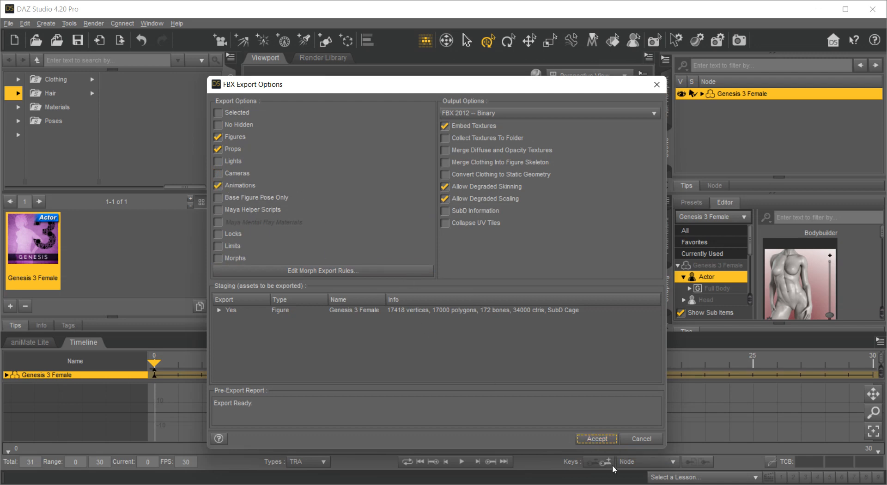
left_click(596, 438)
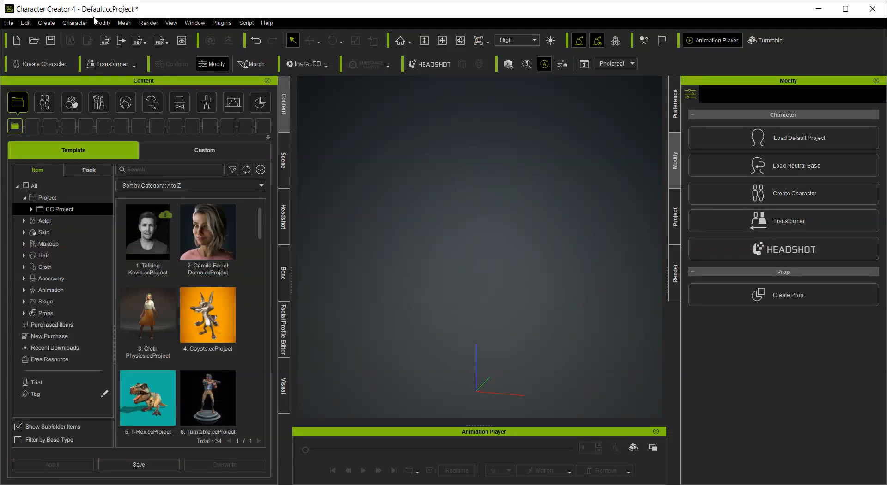
Step: Switch to Character Creator 4 and import Gen 3F as a humanoid character with the Daz4Genesis3 profile
left_click(11, 23)
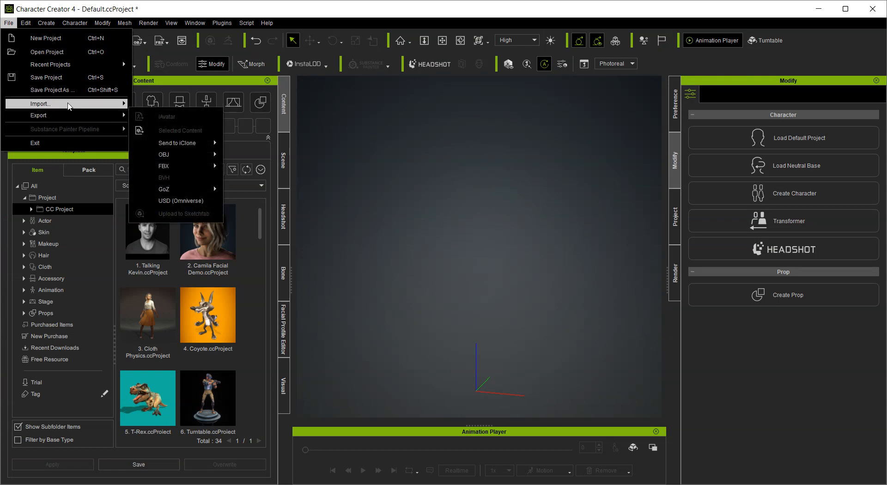
mouse_move(120, 105)
left_click(159, 104)
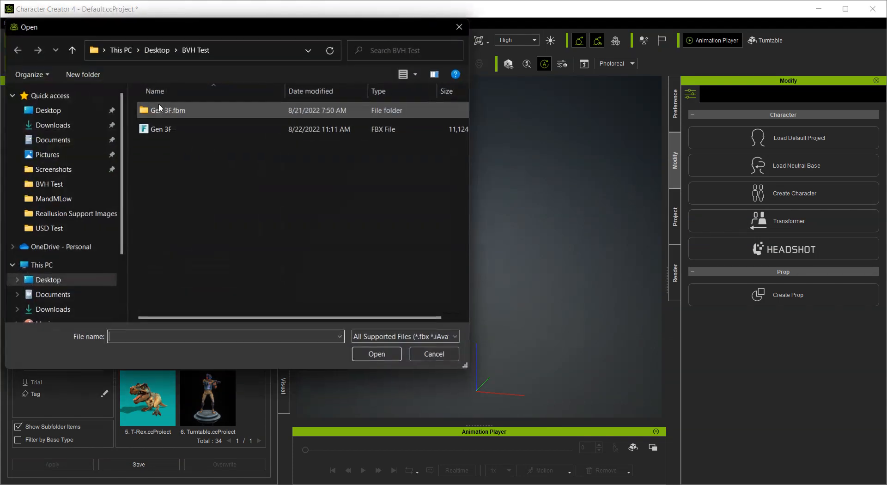
double_click(160, 130)
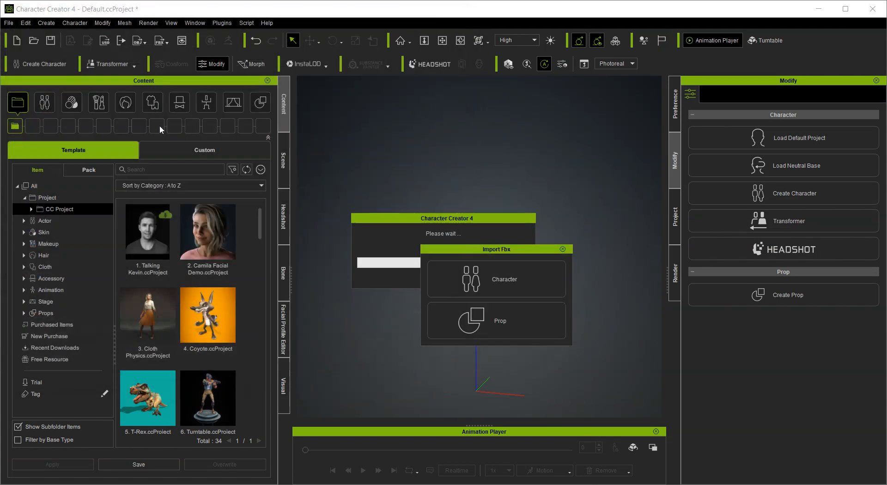
left_click(507, 279)
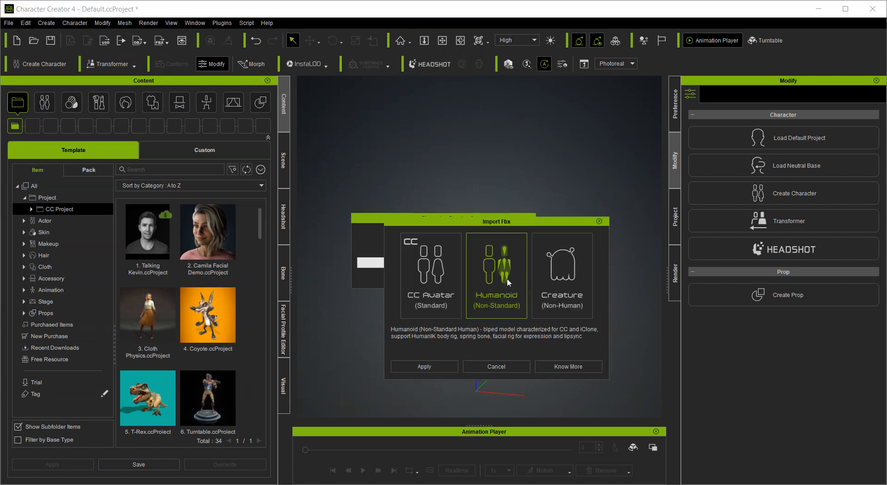
left_click(430, 367)
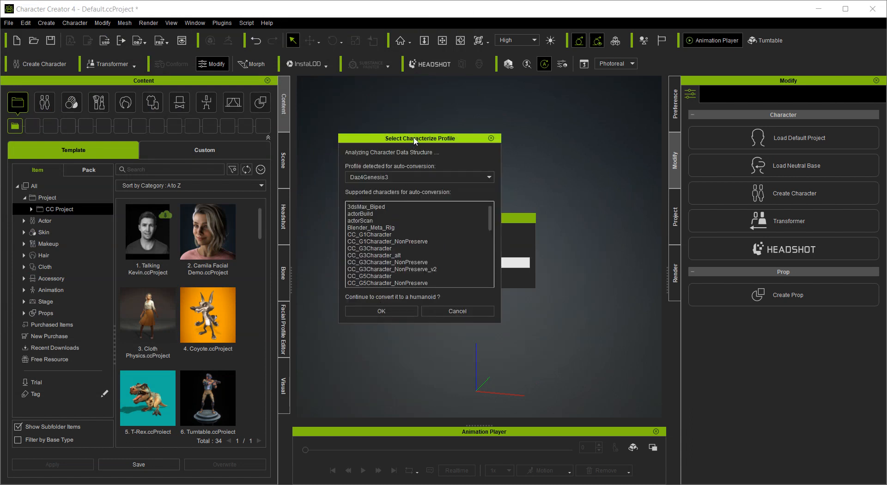
left_click(377, 312)
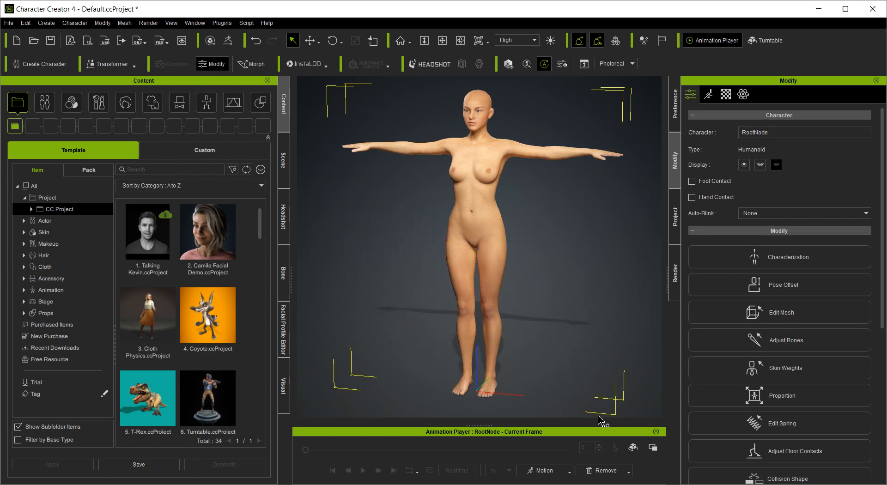
Step: Apply the Walk_F motion to the character, preview its playback and return to the first frame
left_click(547, 471)
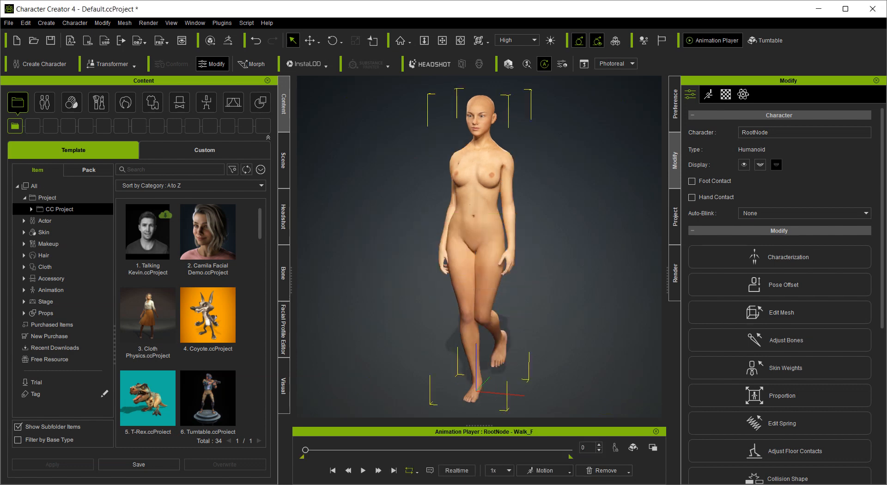
left_click(363, 470)
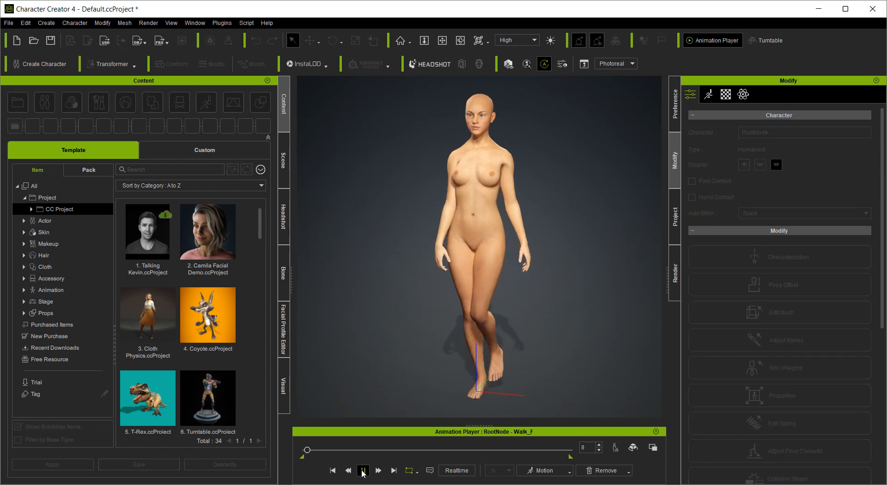
left_click(332, 471)
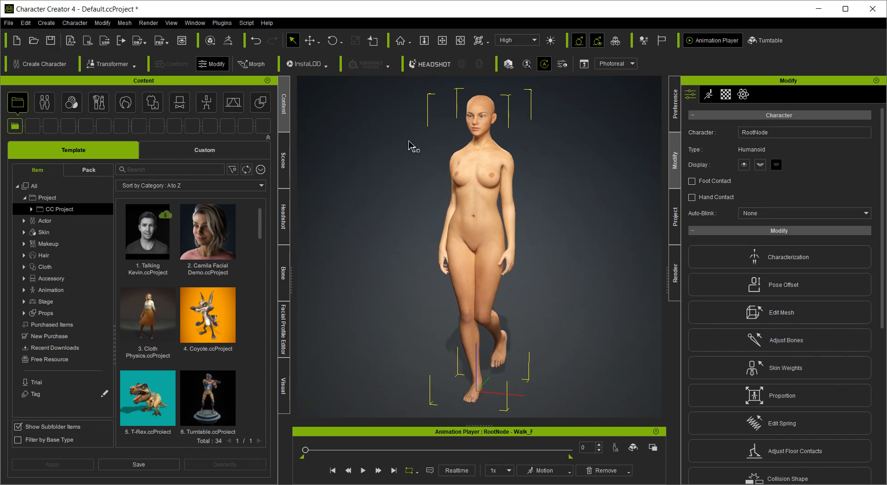
left_click(391, 170)
left_click(8, 22)
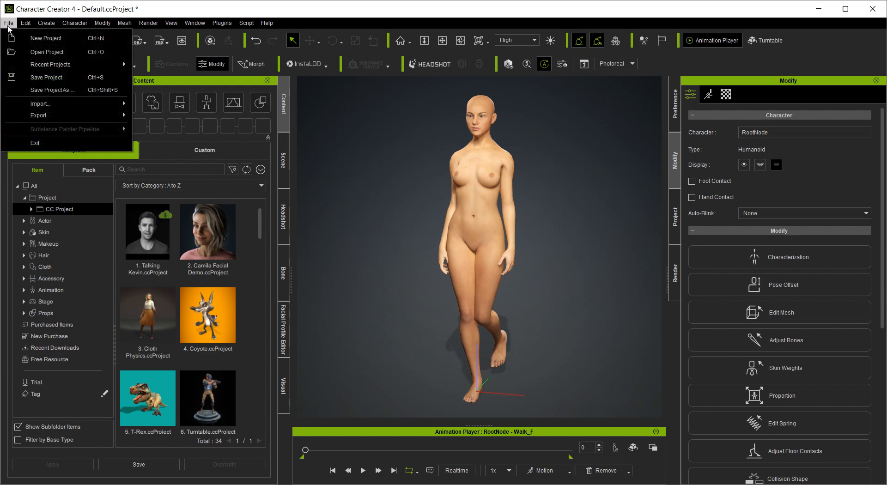
mouse_move(38, 115)
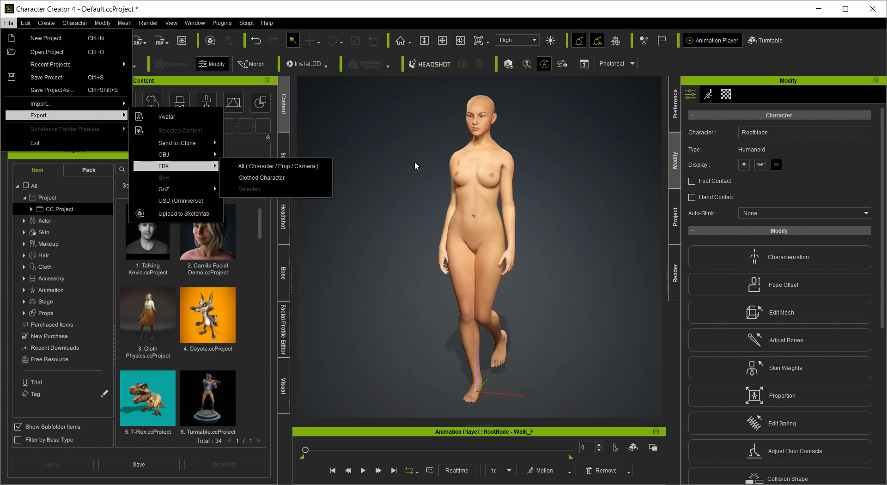
left_click(476, 219)
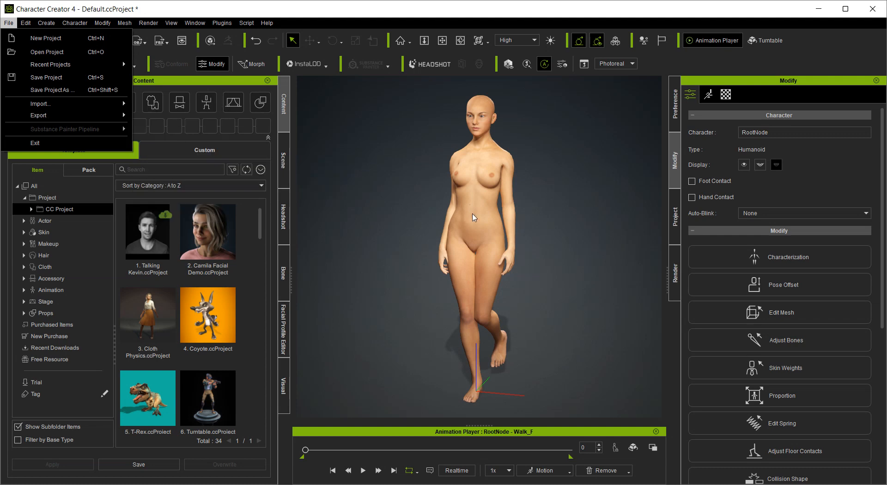
left_click(480, 245)
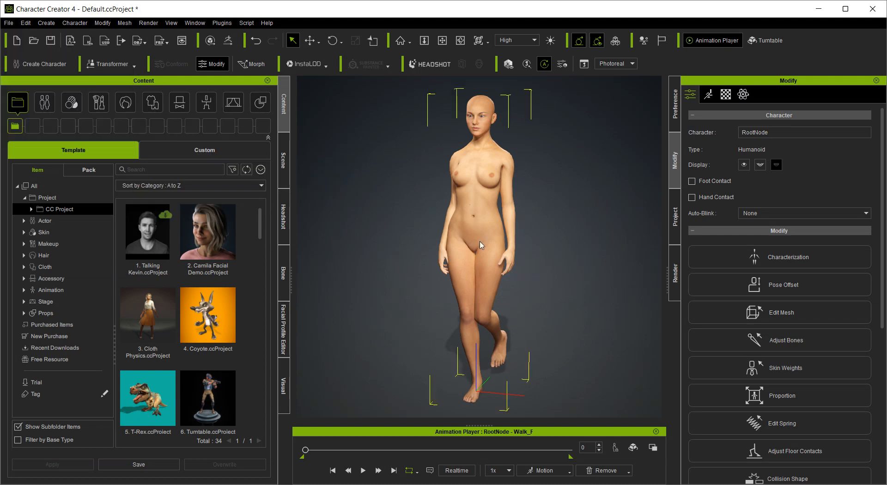
Step: Display the scene's object list and open the BVH export settings for the selected RootNode character
left_click(282, 164)
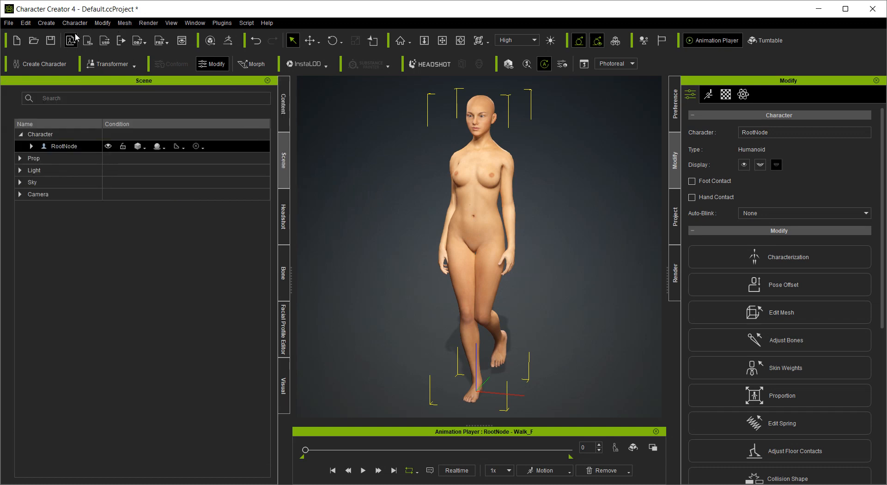
left_click(8, 24)
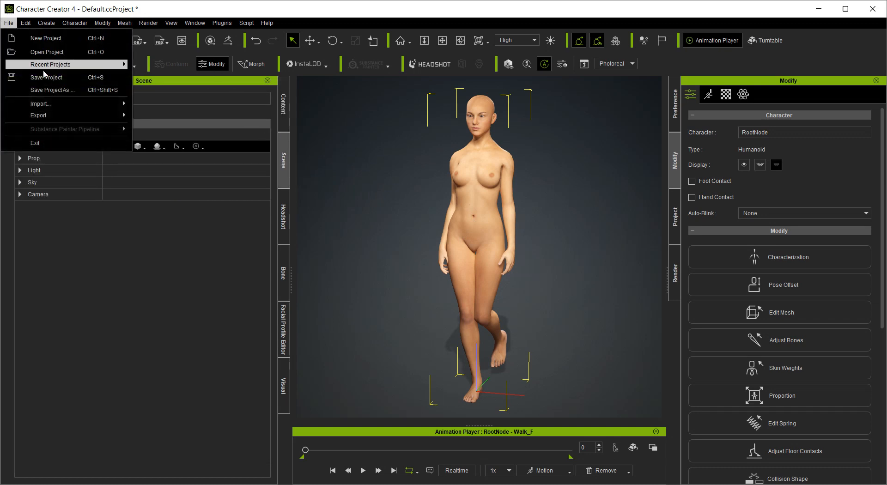
mouse_move(55, 115)
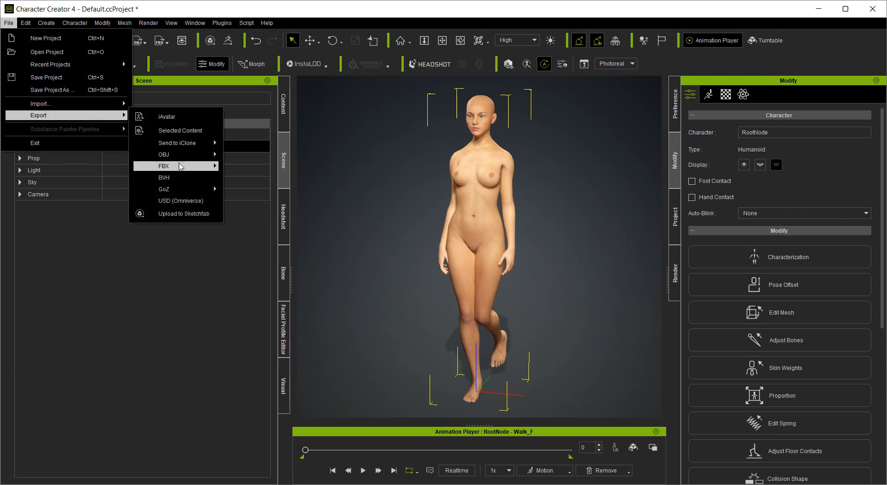
left_click(180, 179)
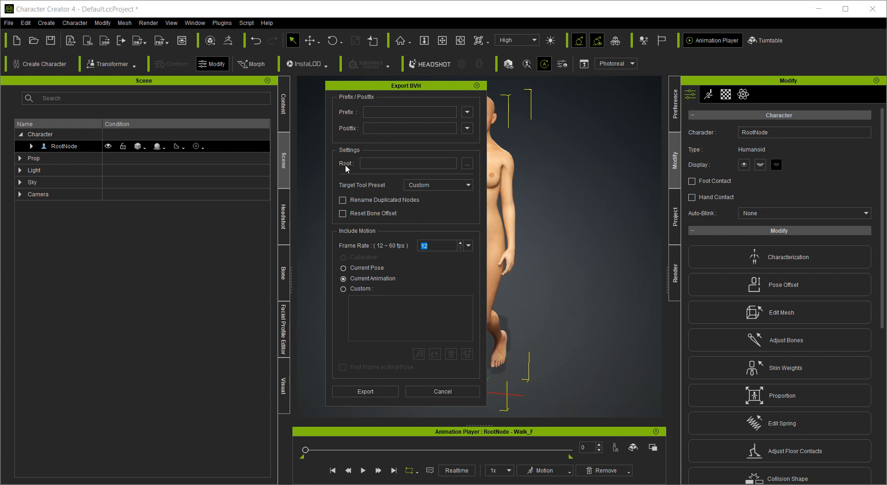
Step: Try to set the hip bone as the root for the BVH export
left_click(469, 163)
left_click(567, 186)
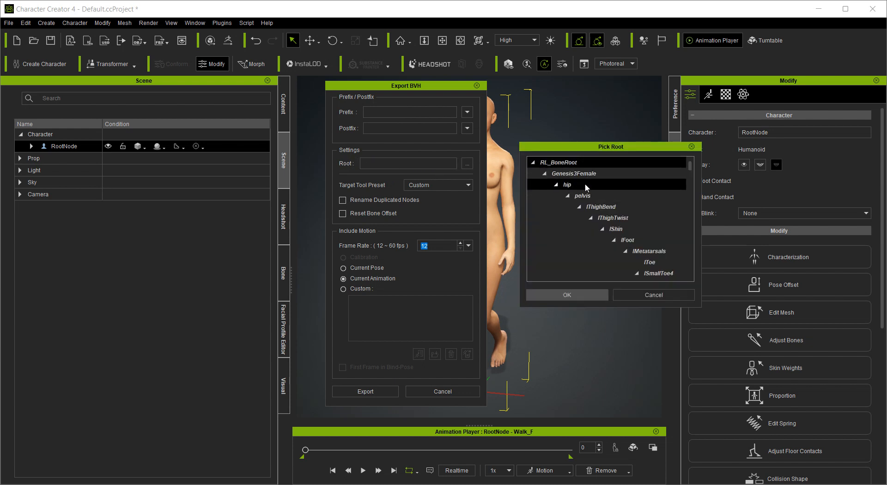
left_click(584, 184)
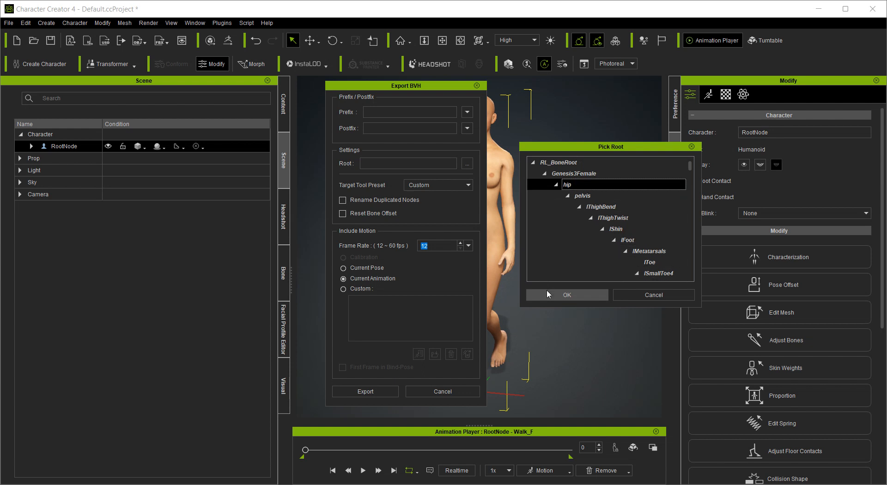
left_click(547, 295)
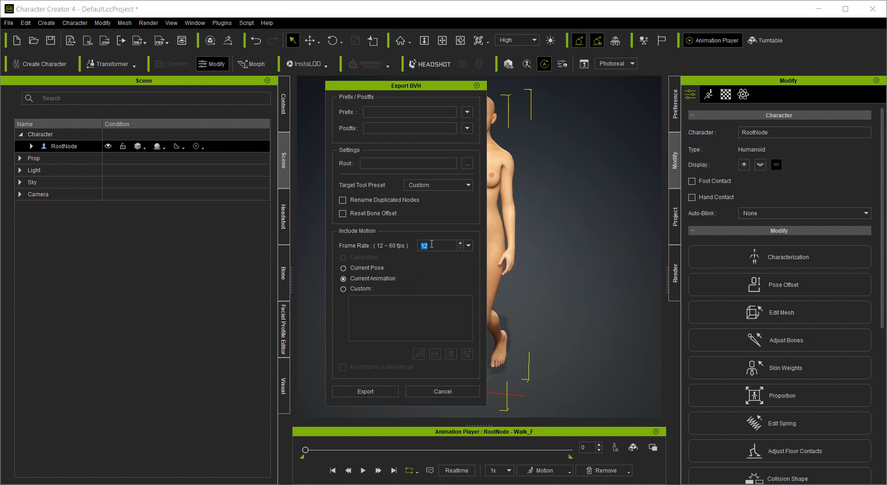
Step: Export the current animation at 12 fps as Walking.bvh in the BVH Test folder, replacing the existing file
left_click(468, 246)
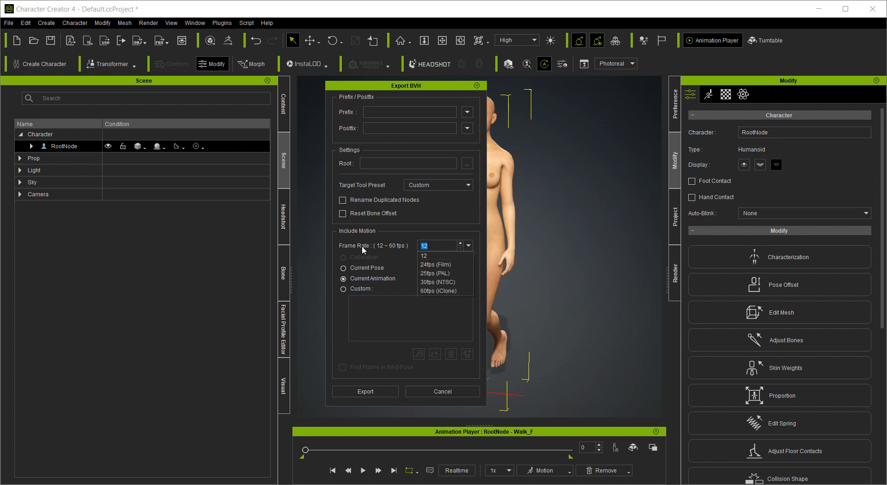
left_click(395, 234)
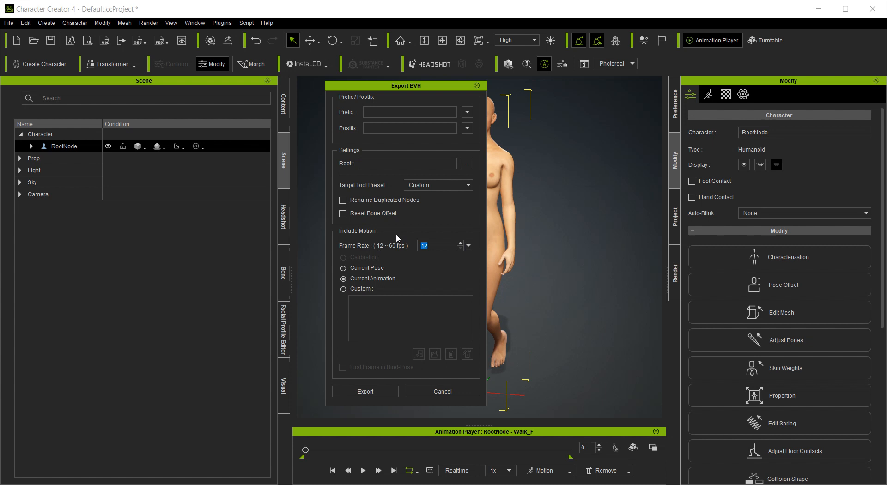
left_click(343, 289)
left_click(343, 279)
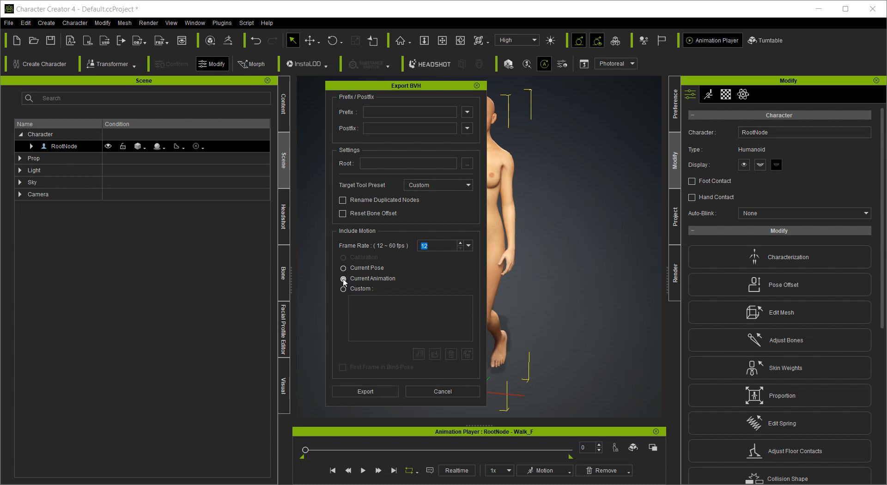
left_click(356, 390)
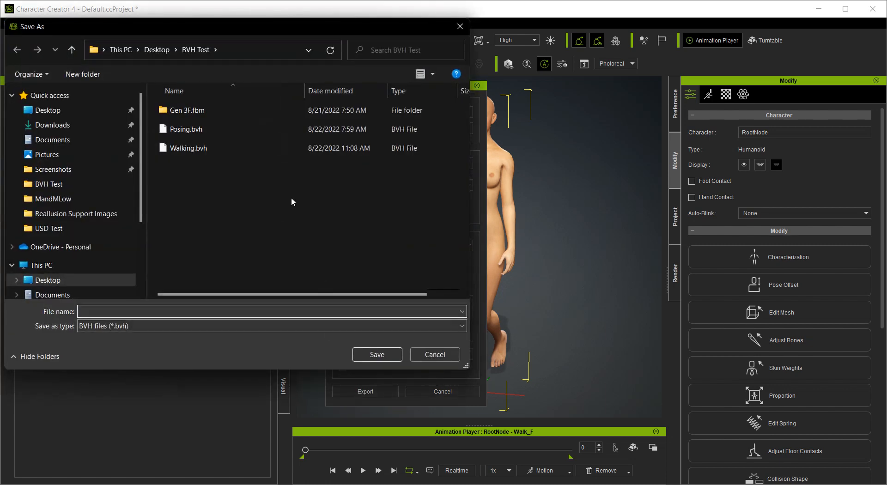
double_click(187, 148)
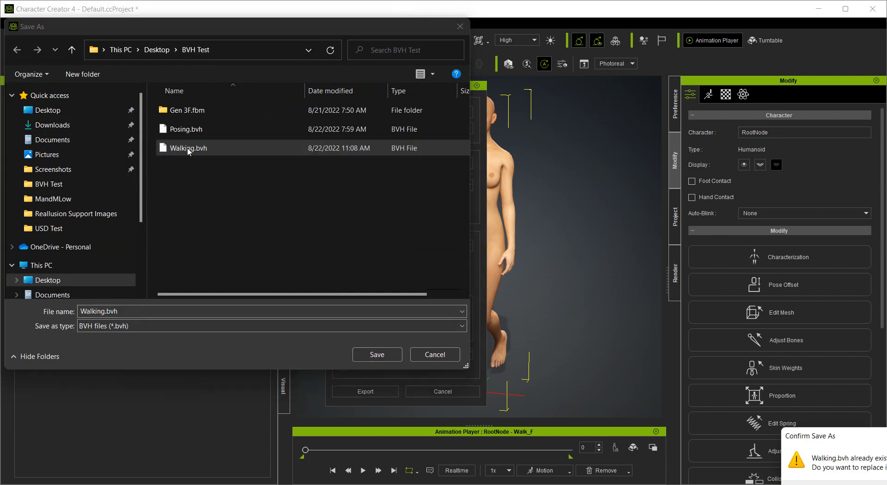
left_click_drag(841, 441, 423, 252)
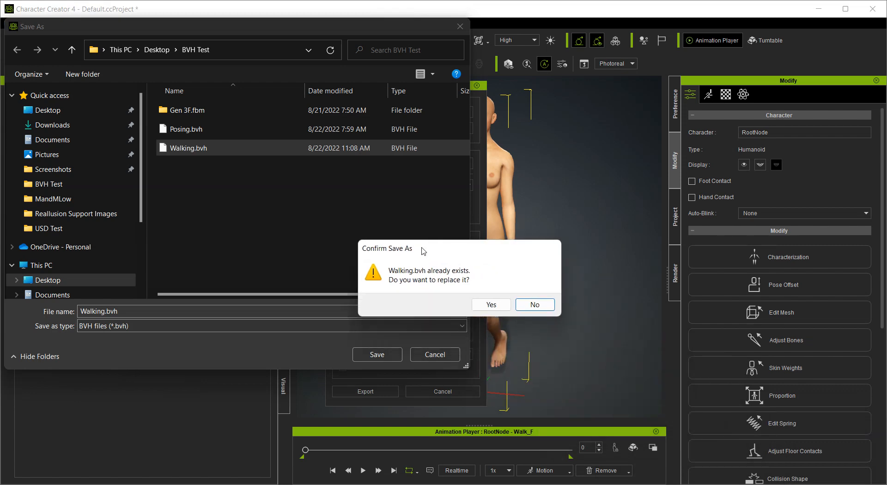
left_click(491, 304)
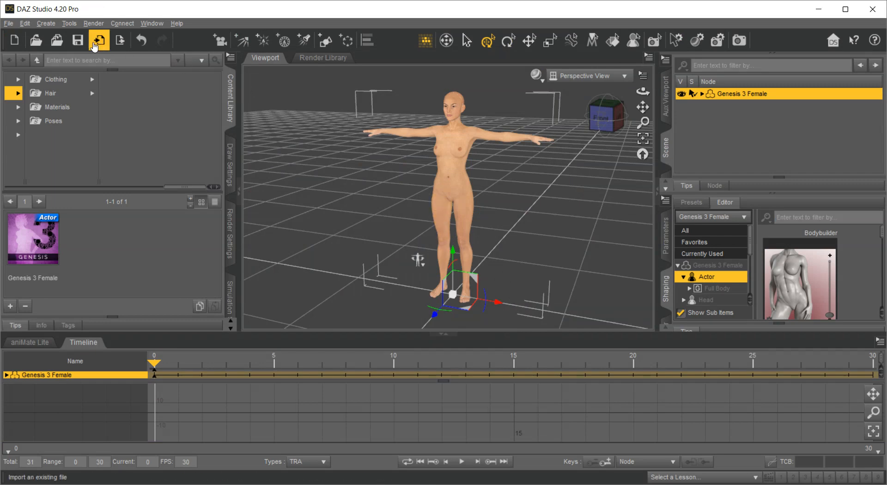
Step: Import Walking.bvh from the BVH Test folder onto the Genesis 3 Female figure, adjusting the scene to match the file
left_click(9, 24)
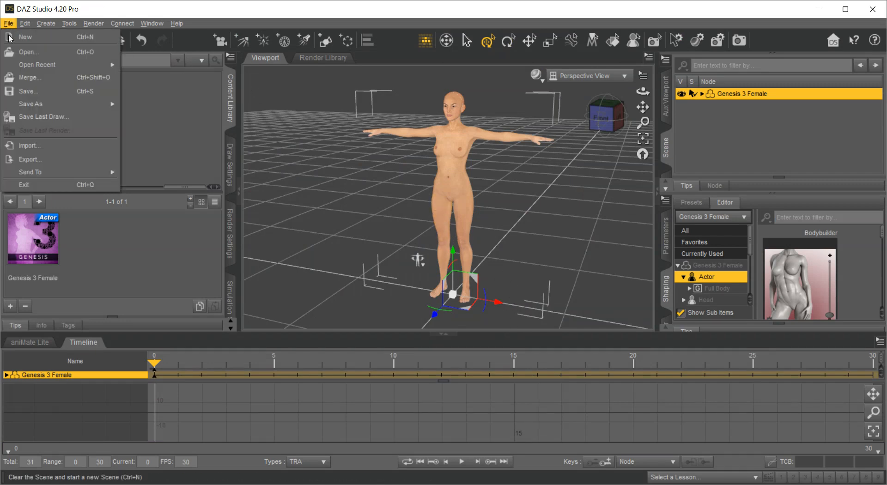
left_click(21, 146)
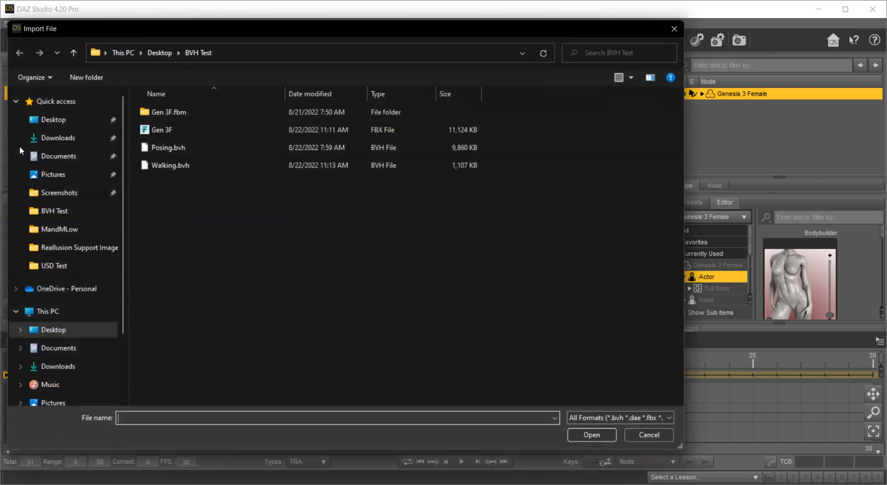
double_click(163, 165)
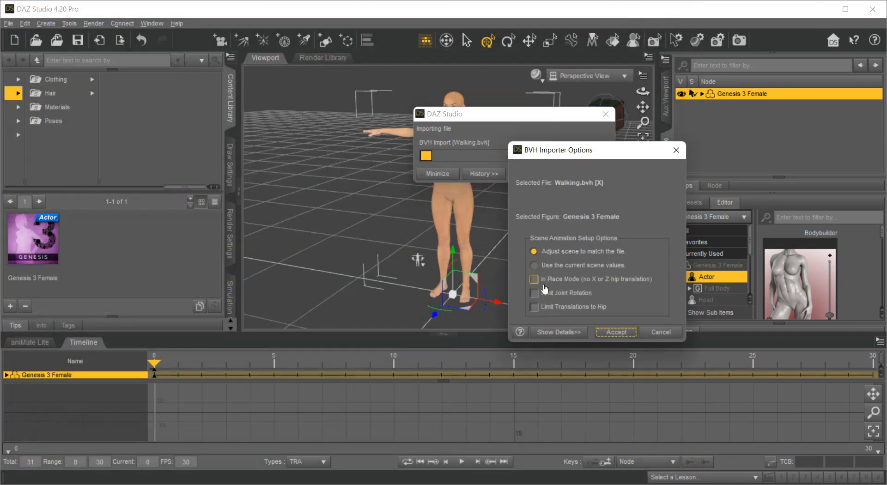
left_click(607, 332)
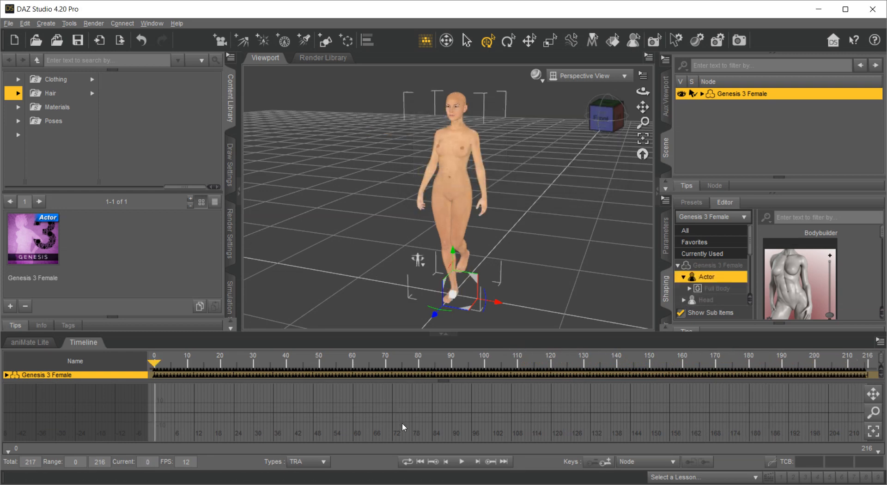
Step: Preview the imported walking animation on the figure, stop playback and step back one frame
left_click(461, 461)
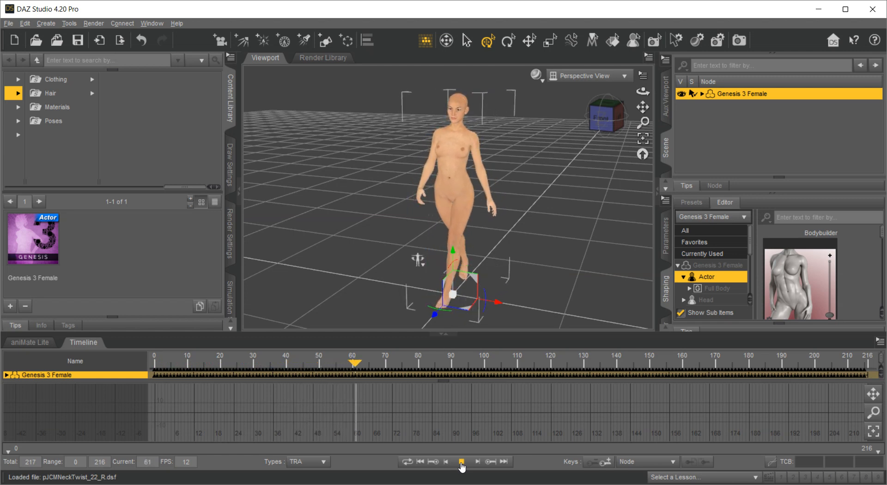
left_click(462, 462)
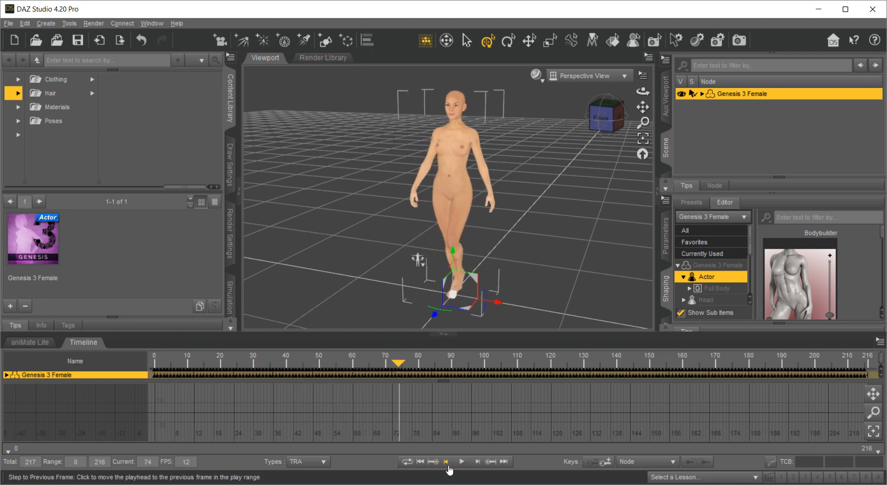
left_click(444, 462)
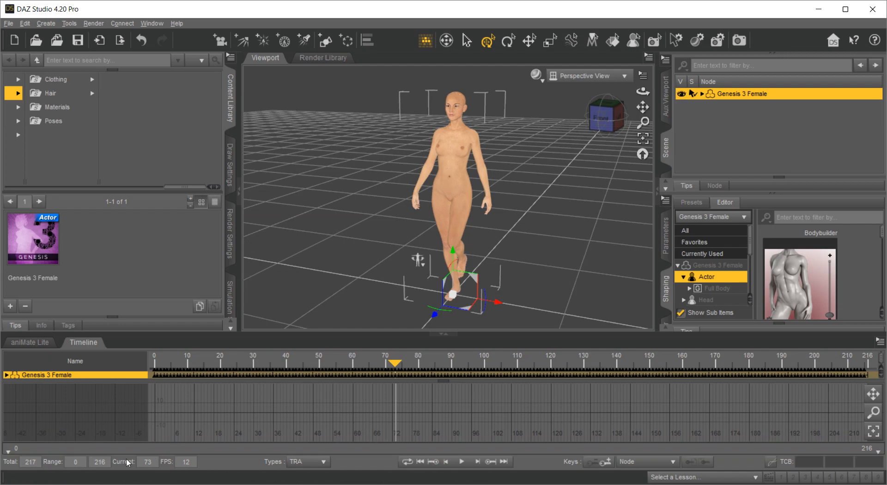